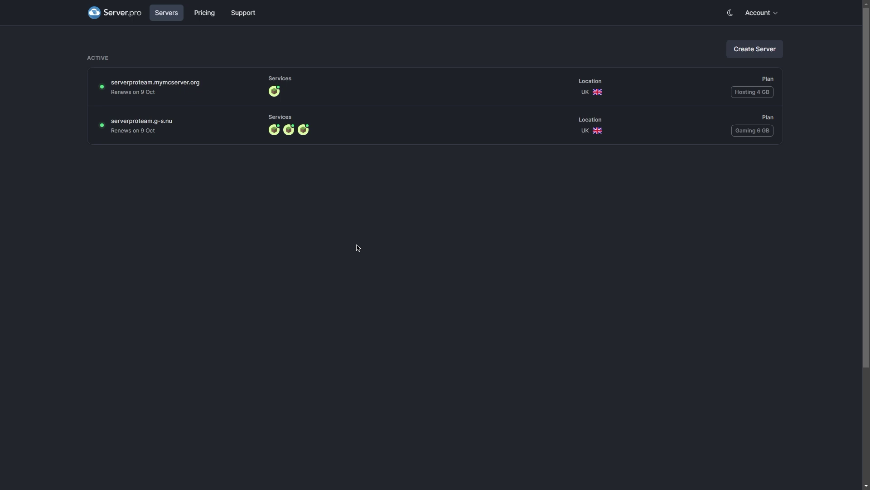
Step: Open the serverproteam.mymcserver.org dashboard and its Minecraft service console
left_click(285, 93)
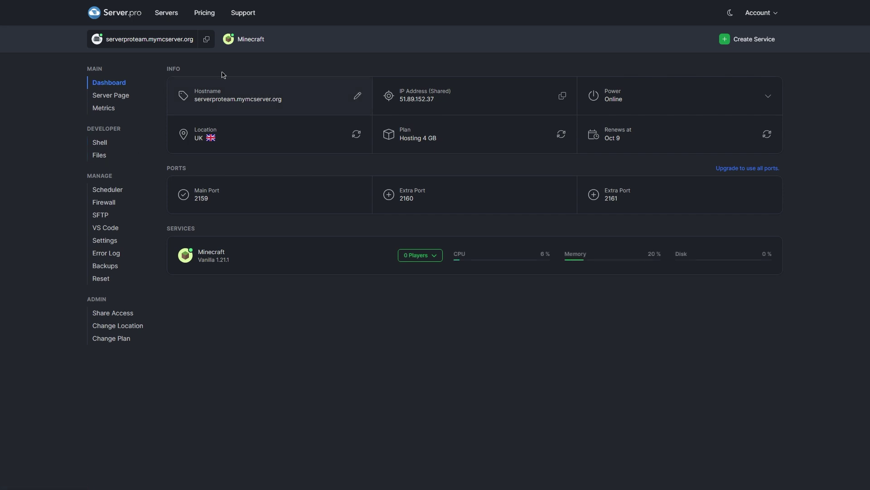
left_click(236, 42)
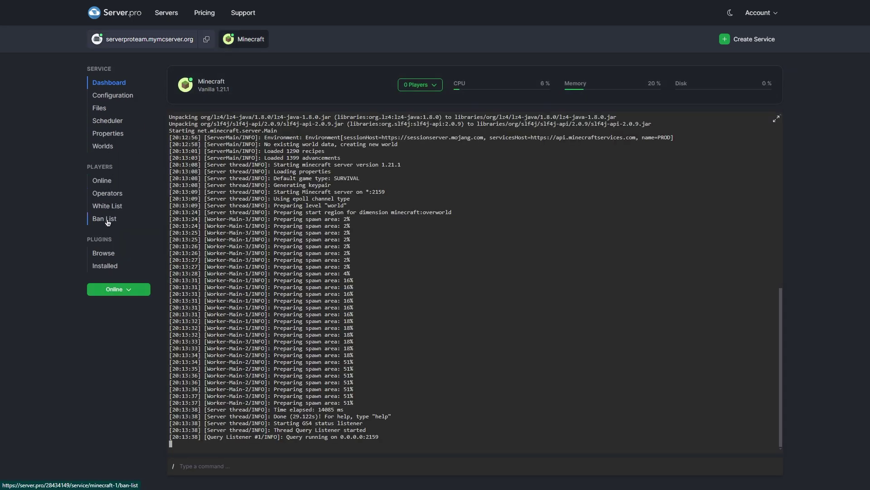
Step: Ban a player from the Minecraft Ban List, then delete that ban and return to Minecraft
left_click(106, 219)
type("LivingOnlineTTV")
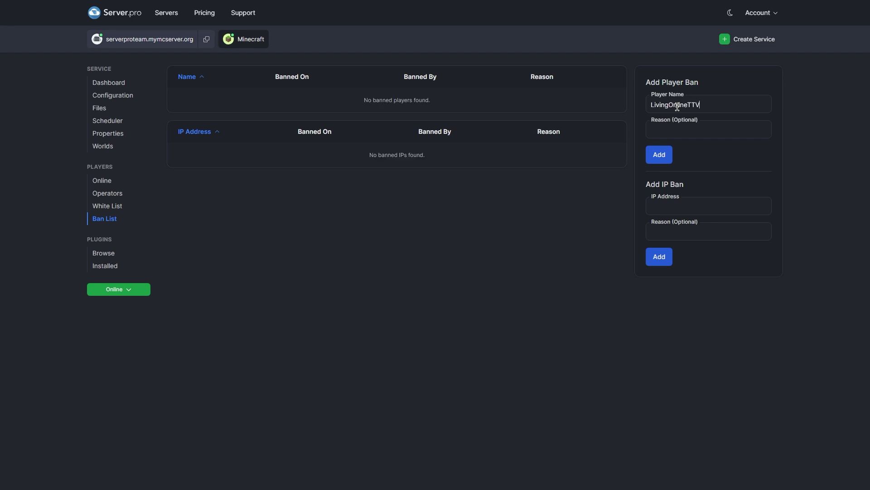
left_click(648, 159)
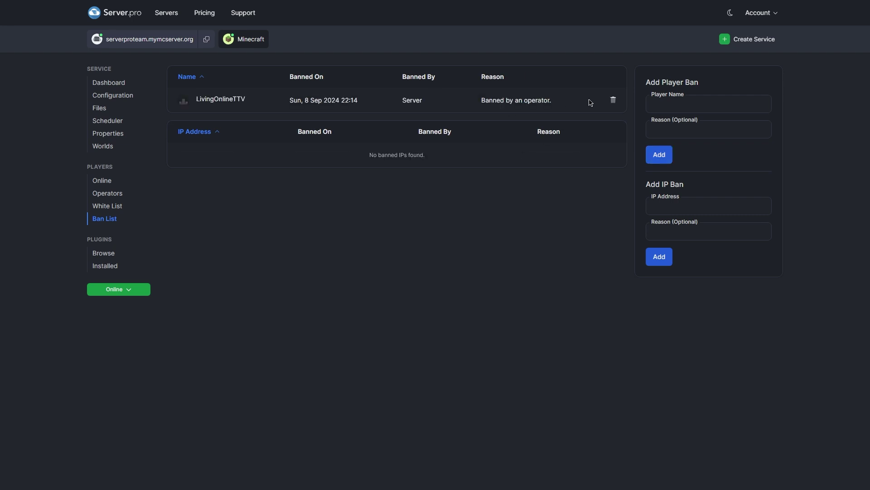
left_click(612, 100)
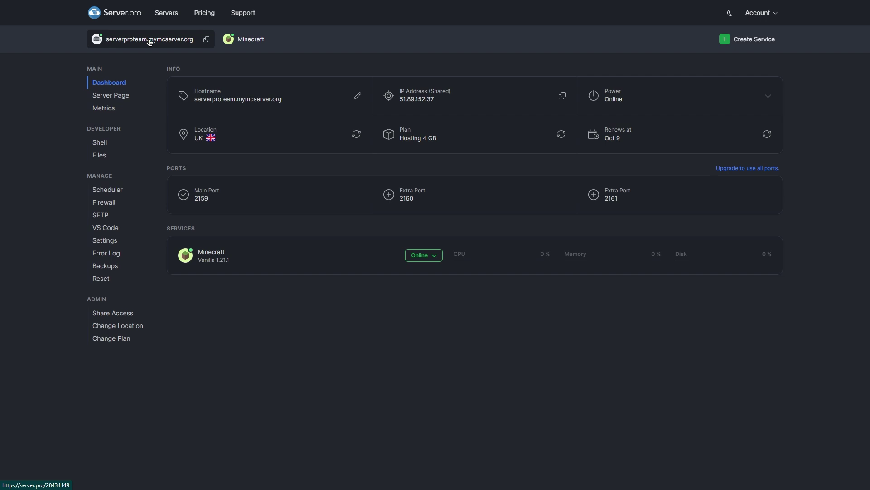
left_click(239, 42)
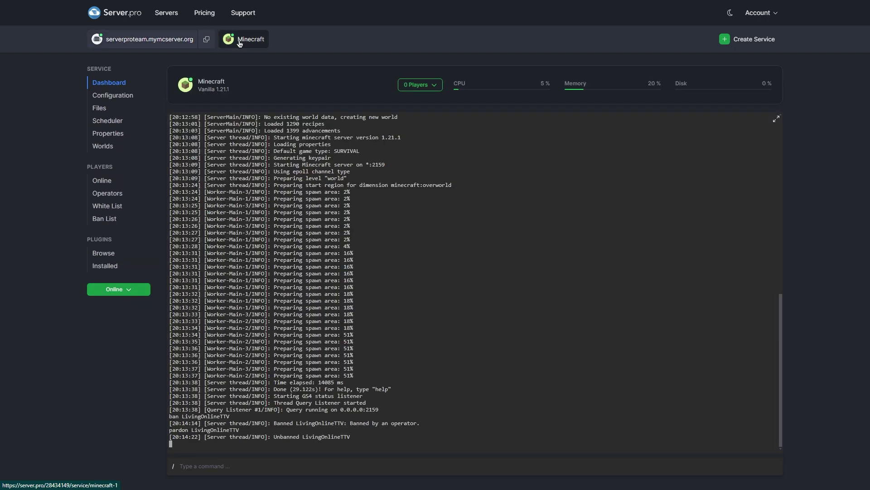
Step: Change online-mode from true to false in server.properties and restart the Minecraft server
left_click(100, 109)
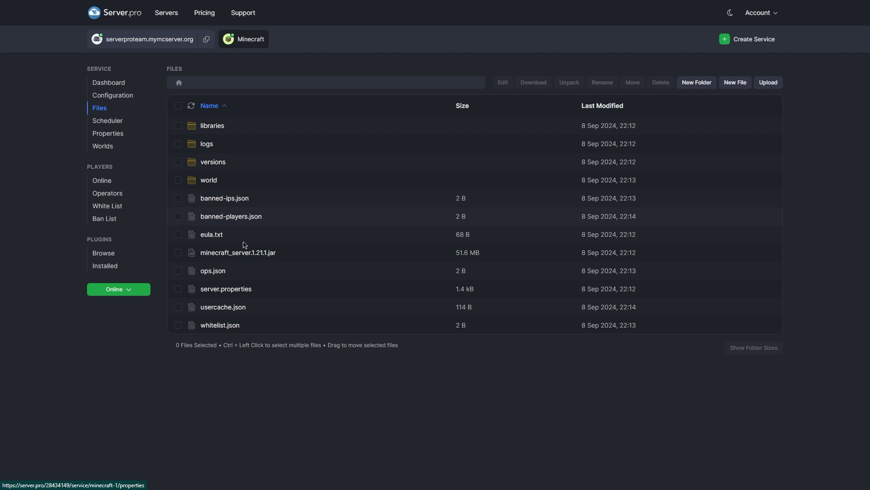
double_click(239, 291)
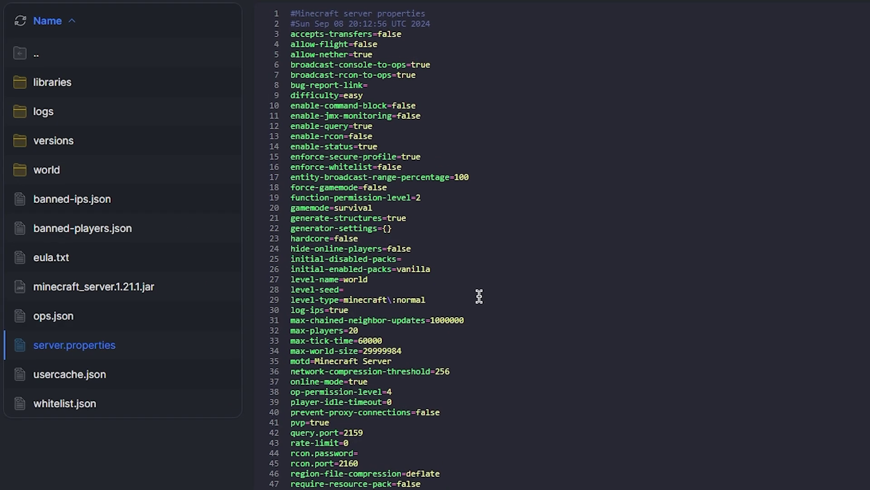
double_click(365, 381)
type("false")
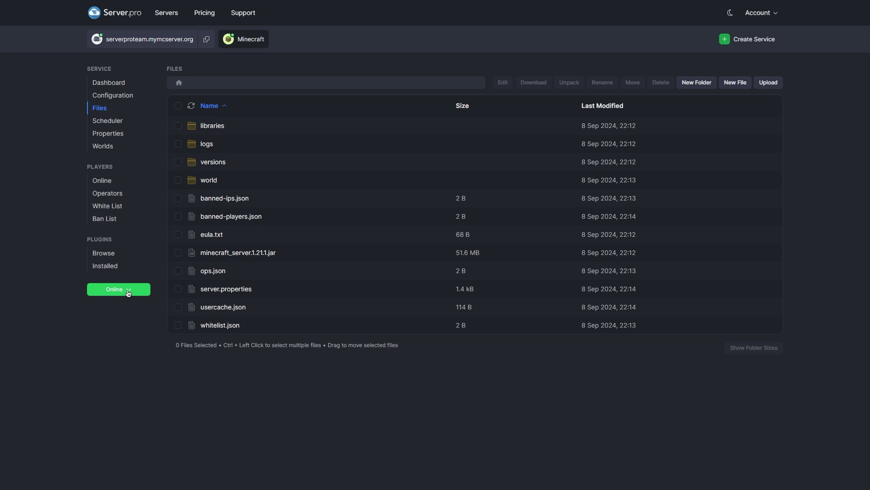
left_click(128, 292)
left_click(121, 328)
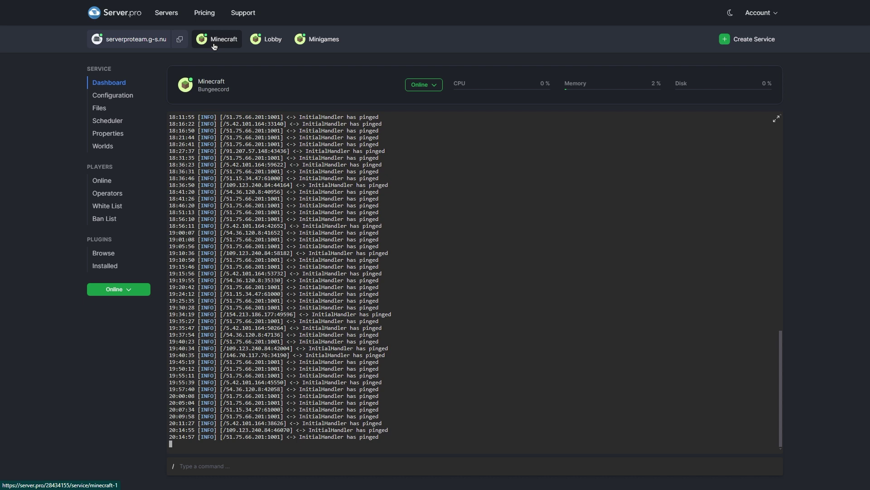
Step: Search config.yml for 'online' and change the online_mode value from true to false
left_click(102, 109)
left_click(222, 181)
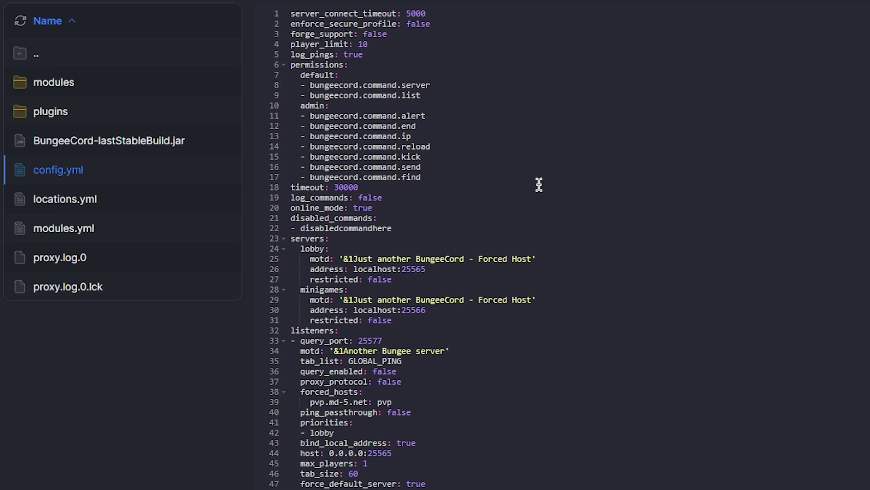
key("ctrl+f")
type("online")
double_click(355, 209)
type("false")
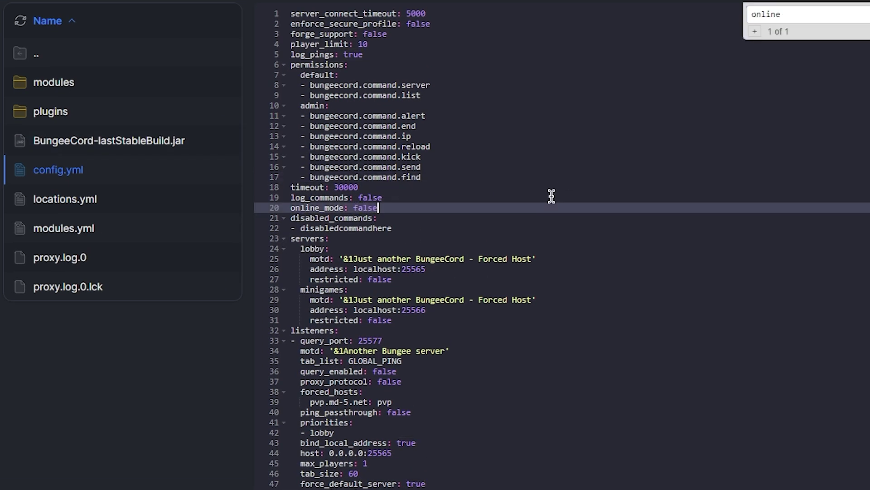
Step: Save config.yml and restart the BungeeCord proxy service
left_click(192, 475)
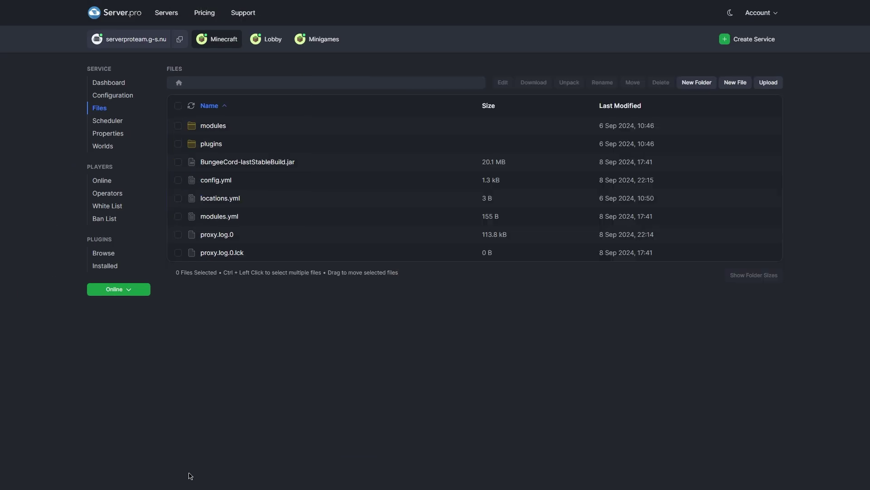
left_click(134, 292)
left_click(119, 338)
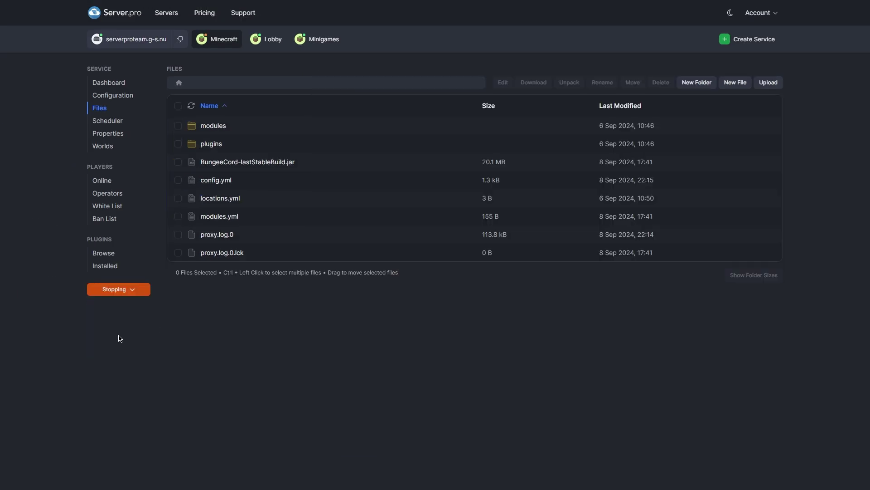